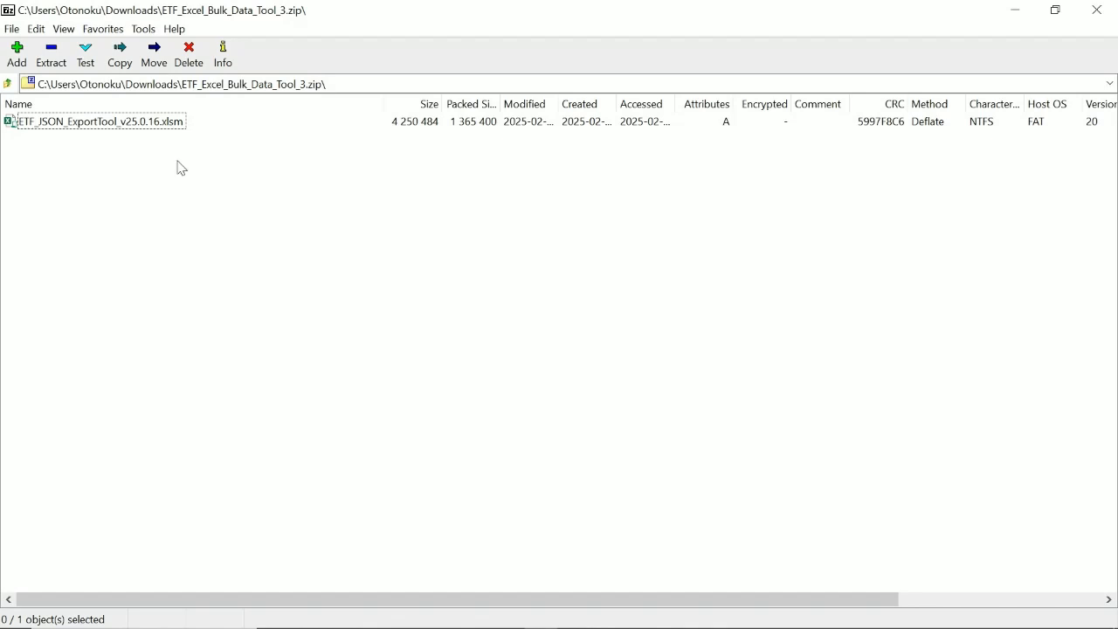
Step: Open ETF_JSON_ExportTool_v25.0.16.xlsm from the archive and show the data entry tools with the Policies and Measures workspace options
double_click(139, 124)
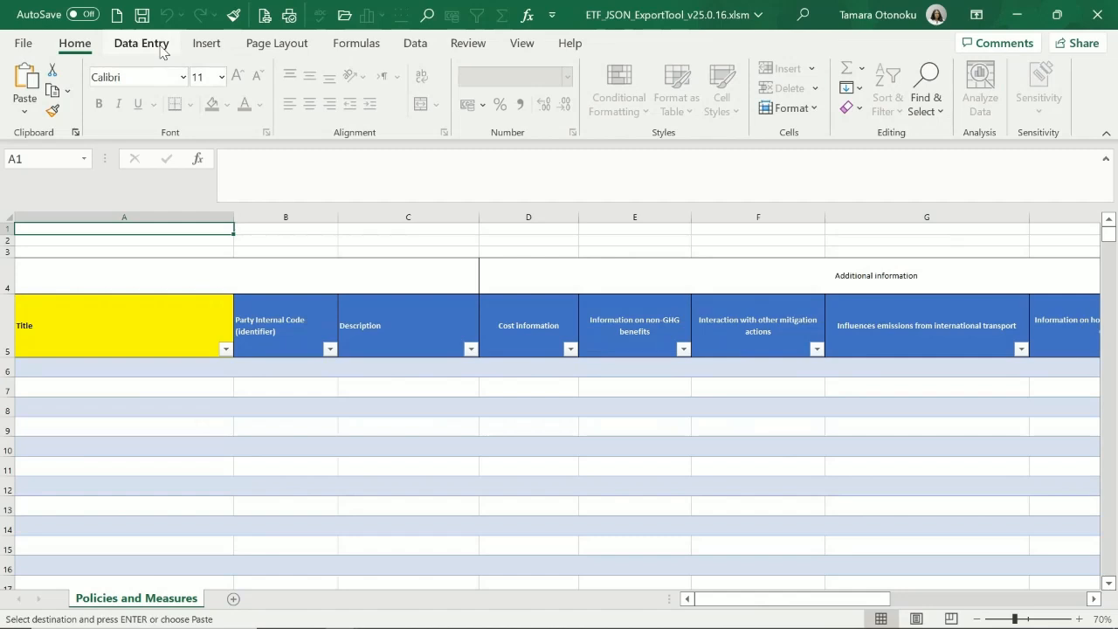
click(142, 44)
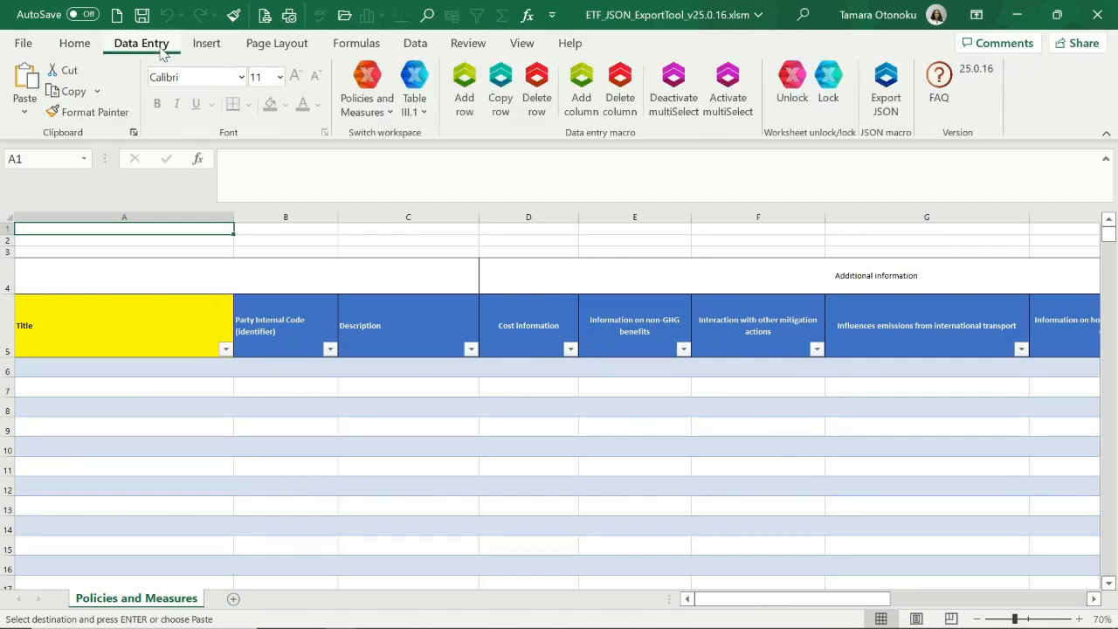
click(374, 117)
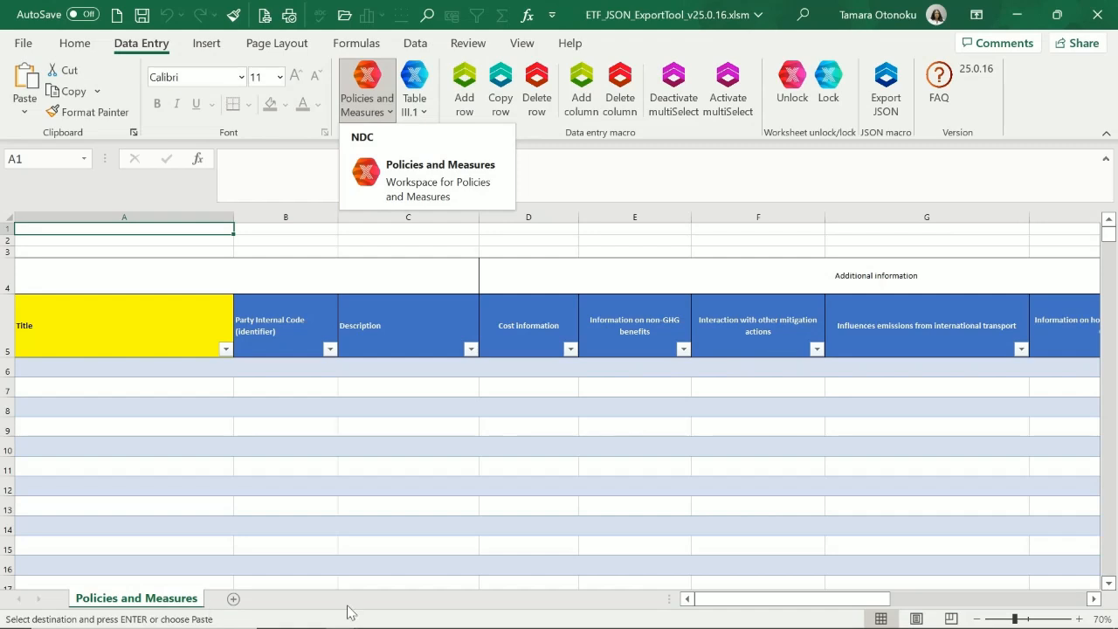
Step: Add a column for year 2020, Achieved, to the GHG emission reduction estimates
drag(769, 604, 968, 617)
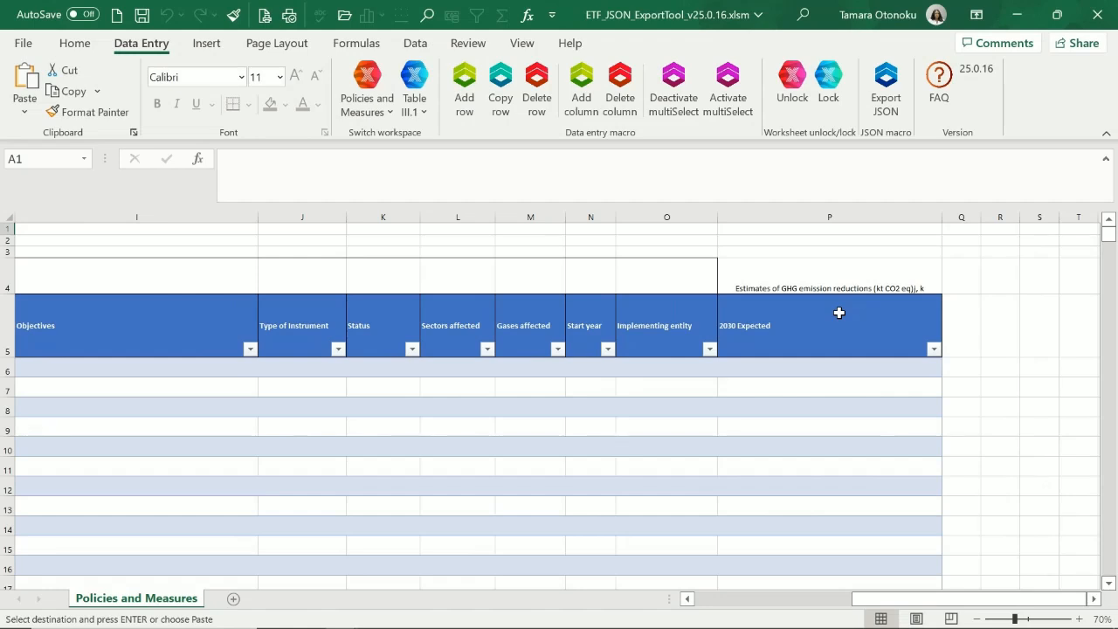
click(588, 115)
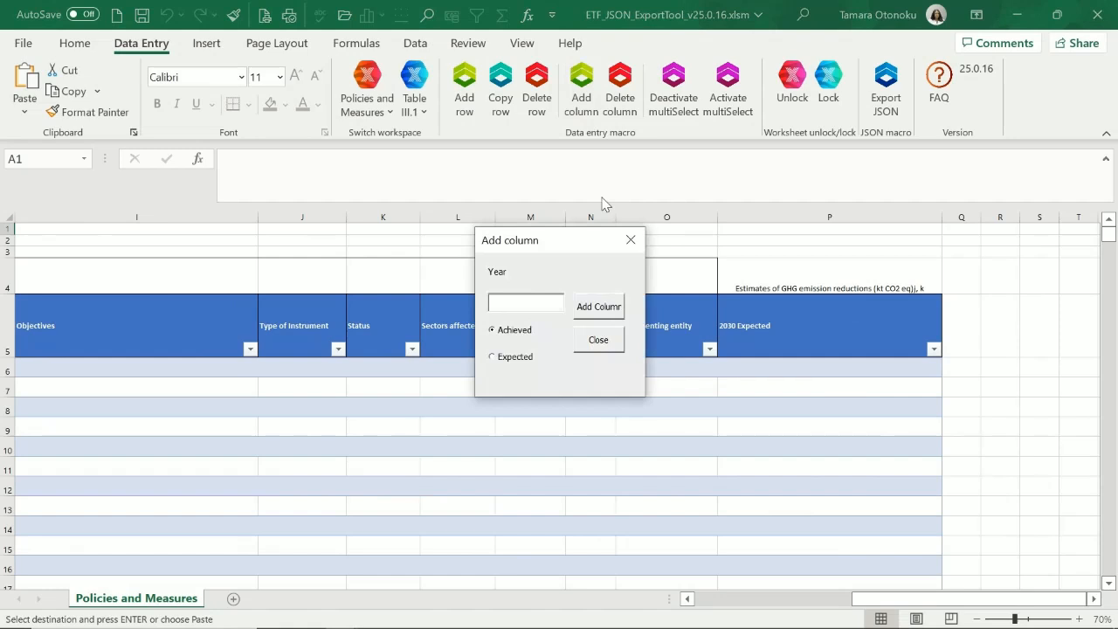
click(542, 309)
text(2020)
key(Return)
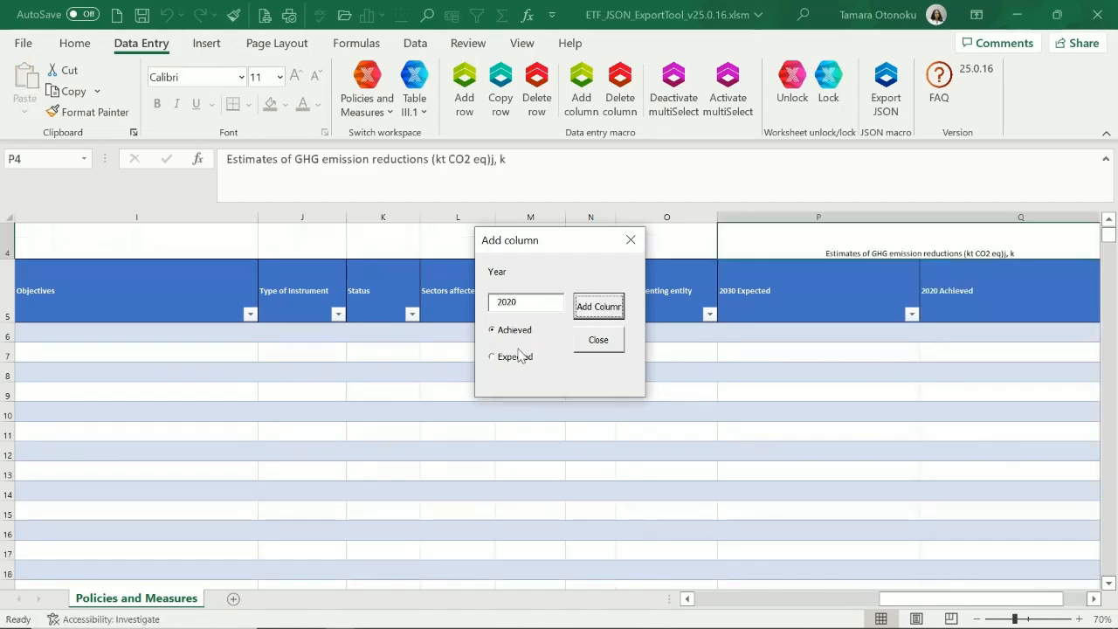
Step: Add a column for year 2025, Expected, to the GHG emission reduction estimates
click(492, 356)
click(548, 303)
key(BackSpace)
text(5)
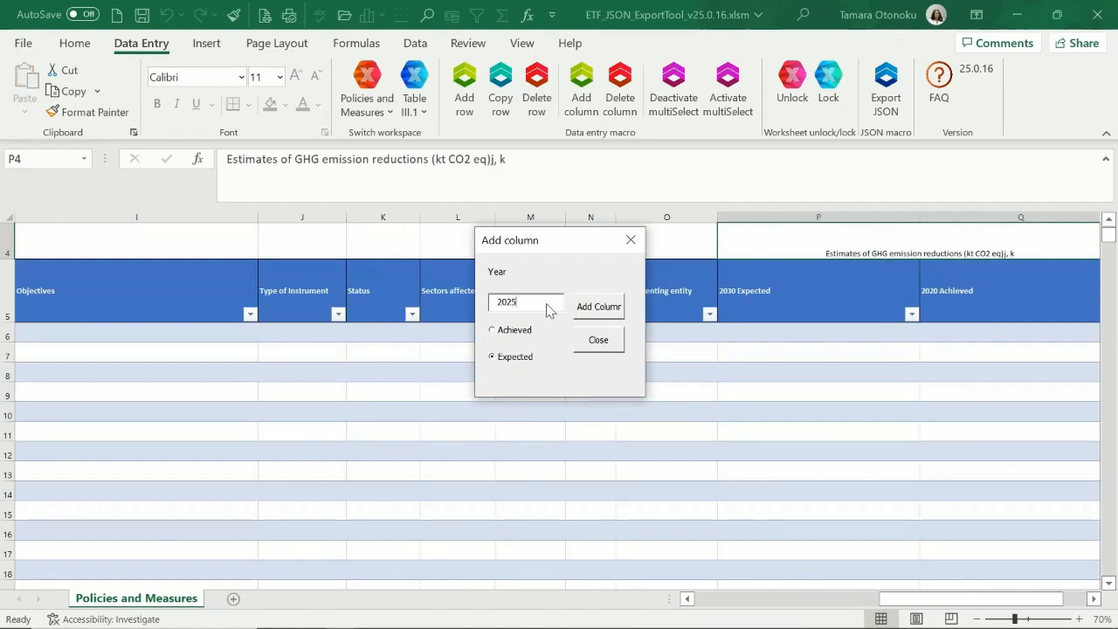
click(584, 307)
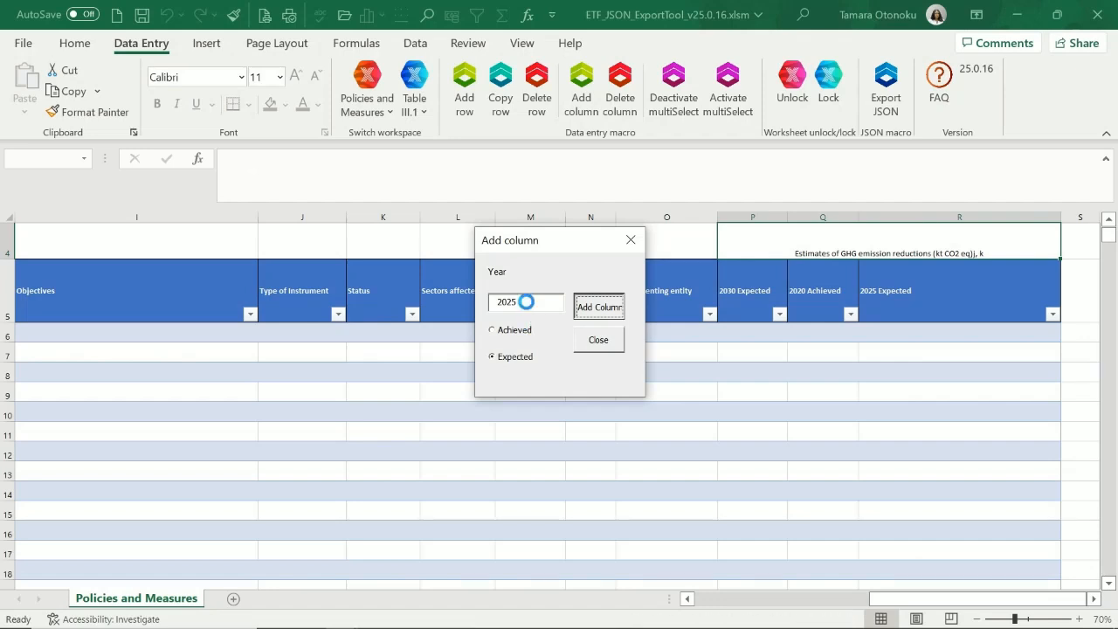
Step: Add a 2035 Expected column to the emission reduction estimates and finish adding columns
key(BackSpace)
key(BackSpace)
text(3)
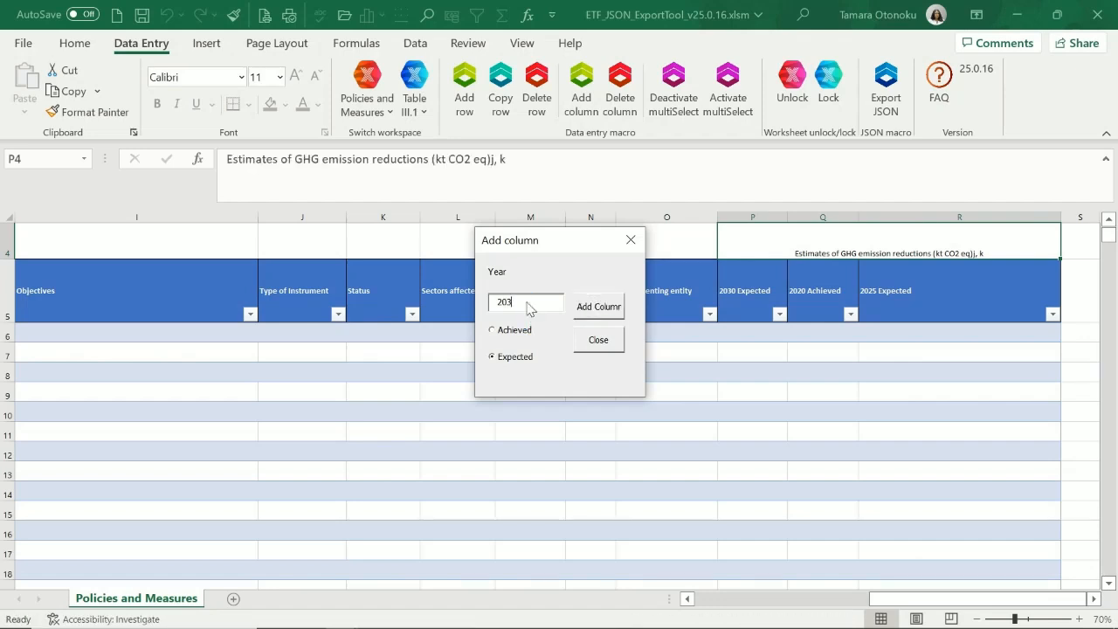
text(5)
click(612, 307)
click(607, 341)
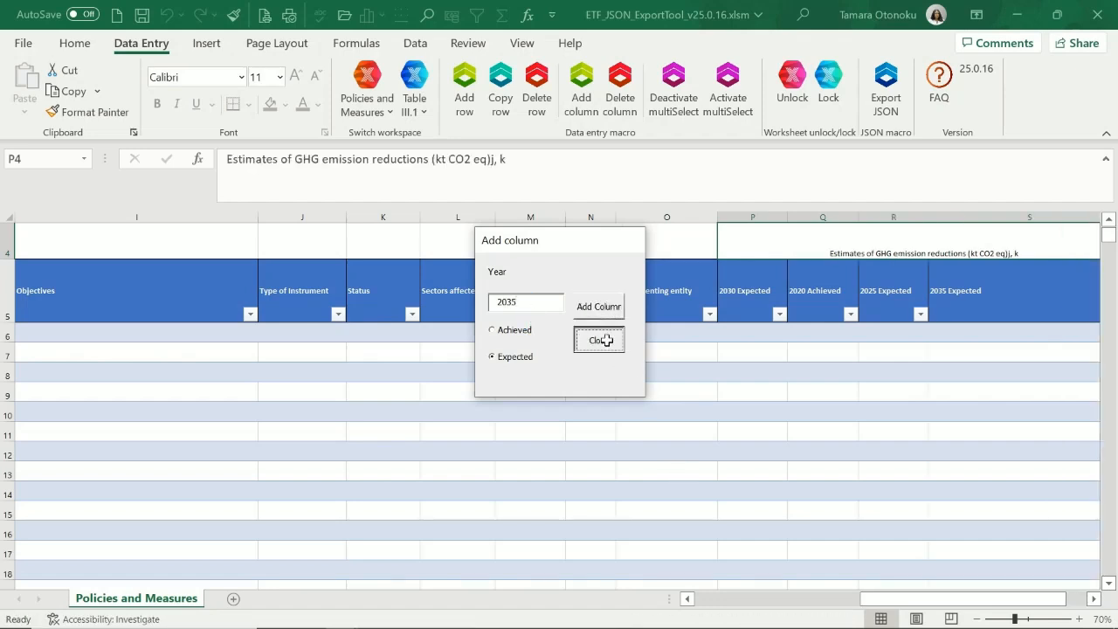
drag(914, 599, 952, 599)
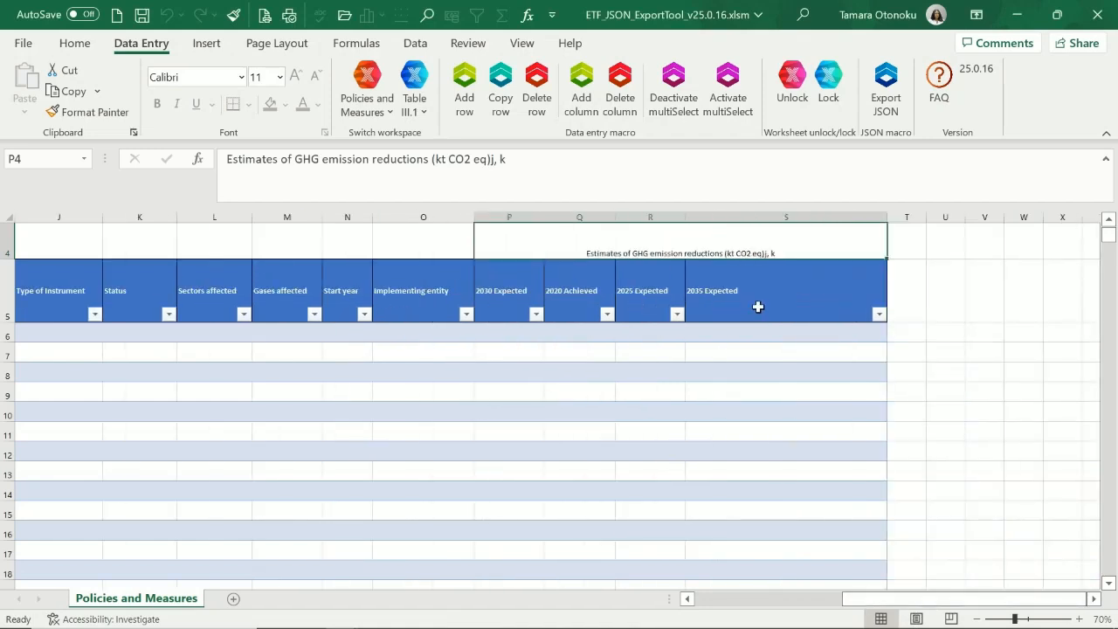
click(617, 105)
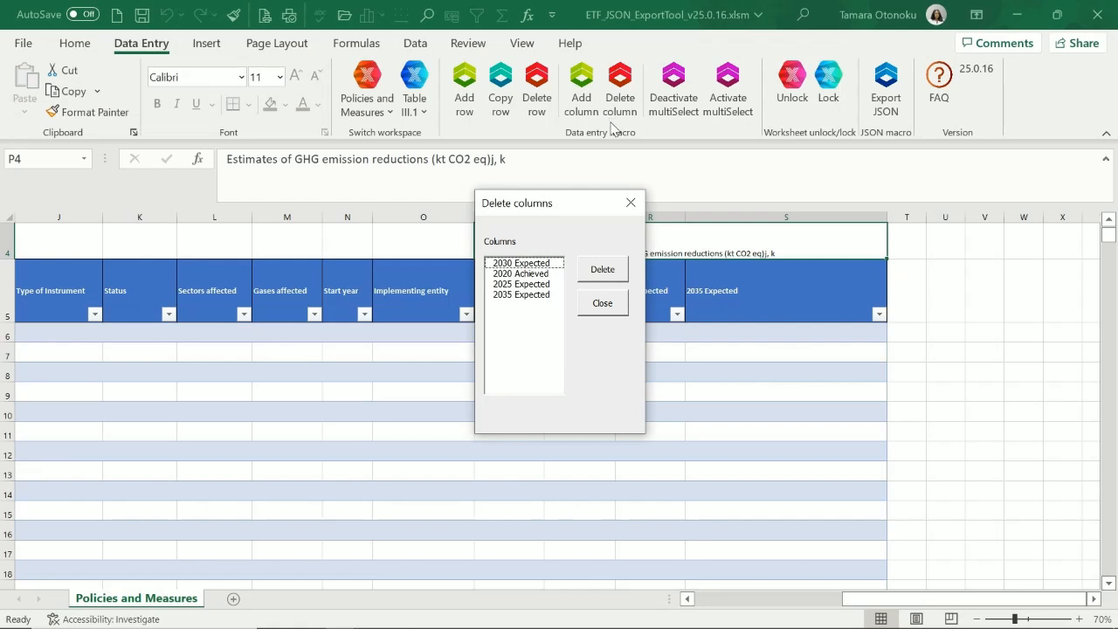
click(510, 276)
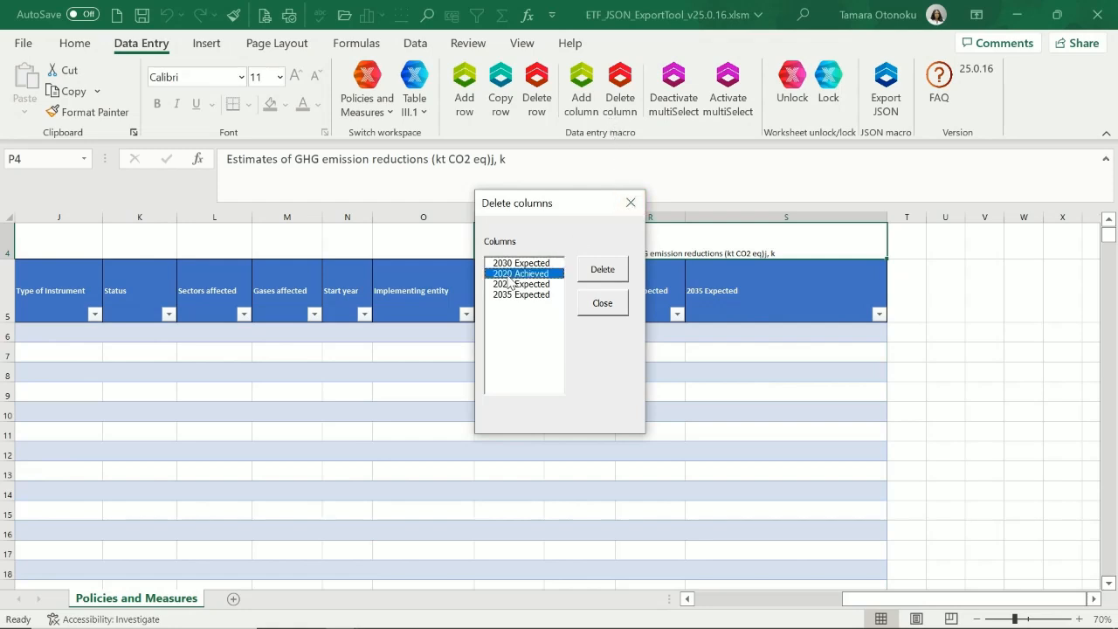
click(603, 304)
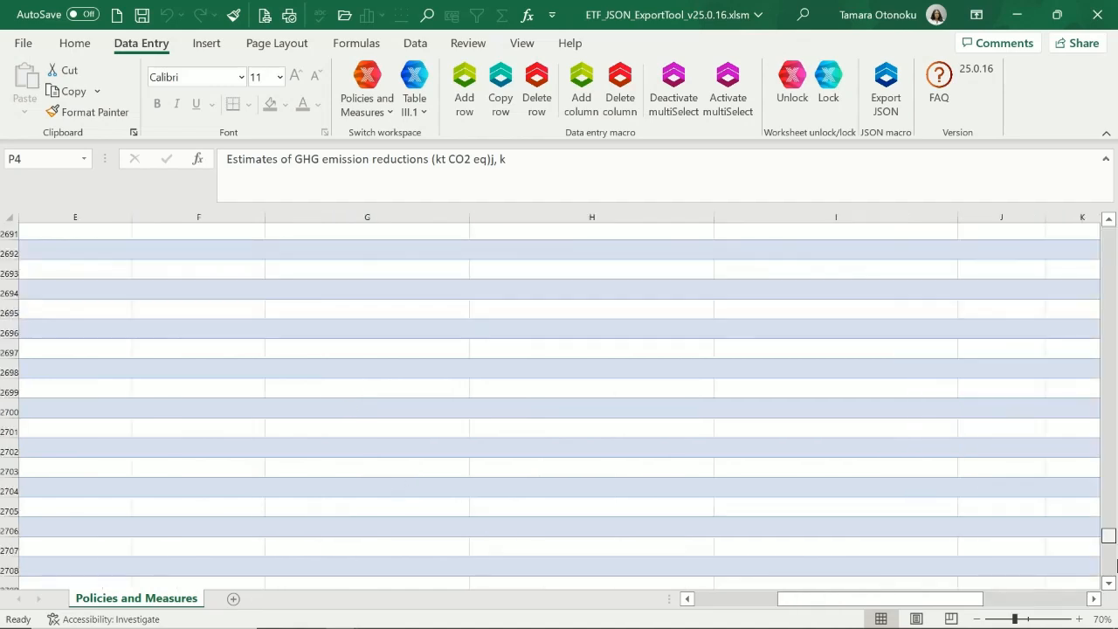
Step: Add 10 rows at the end of the Policies and Measures table
drag(1117, 561, 1117, 578)
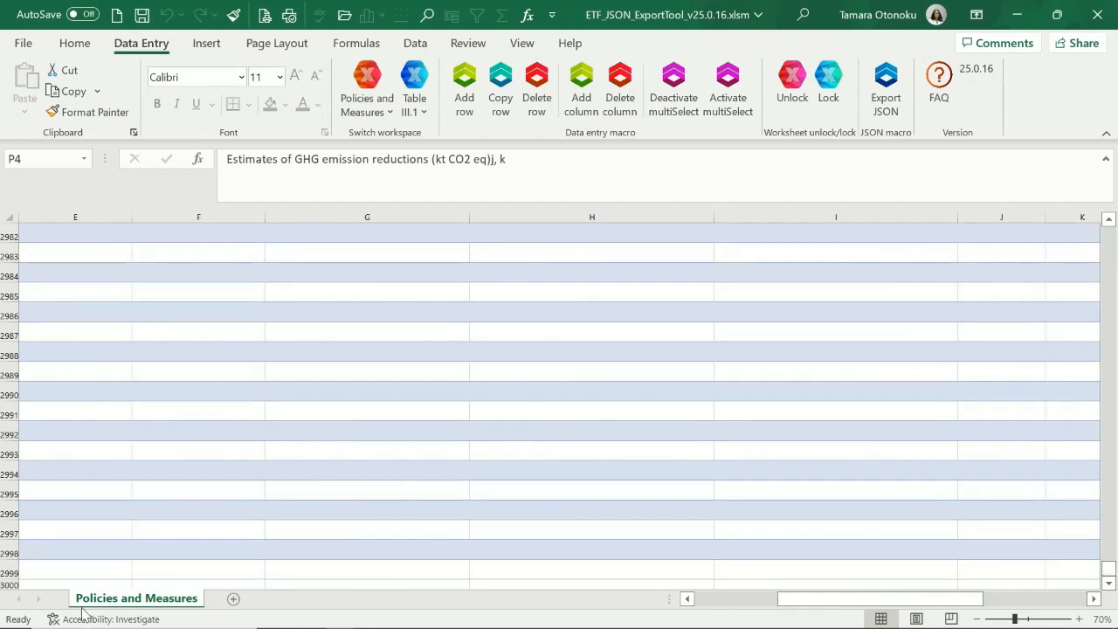
click(82, 566)
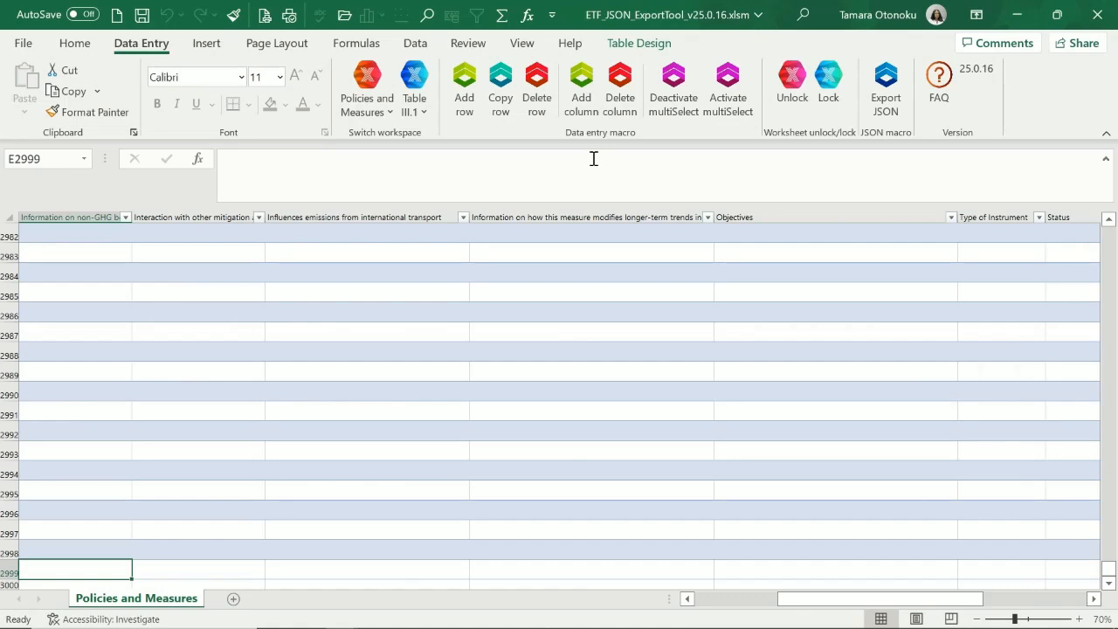
click(475, 105)
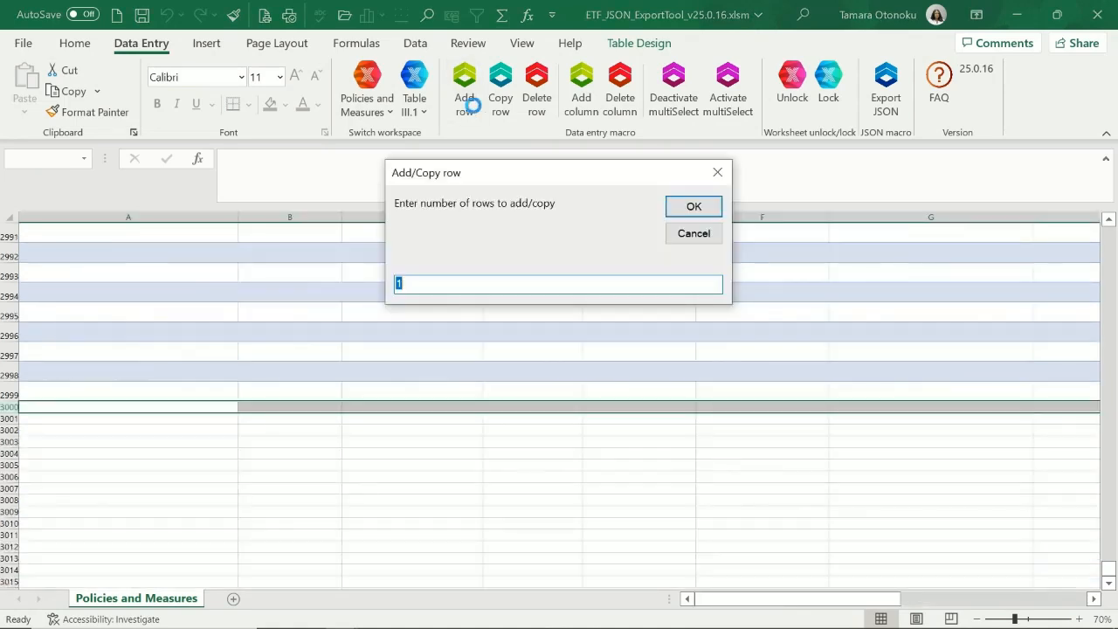
click(464, 282)
key(BackSpace)
text(10)
click(694, 207)
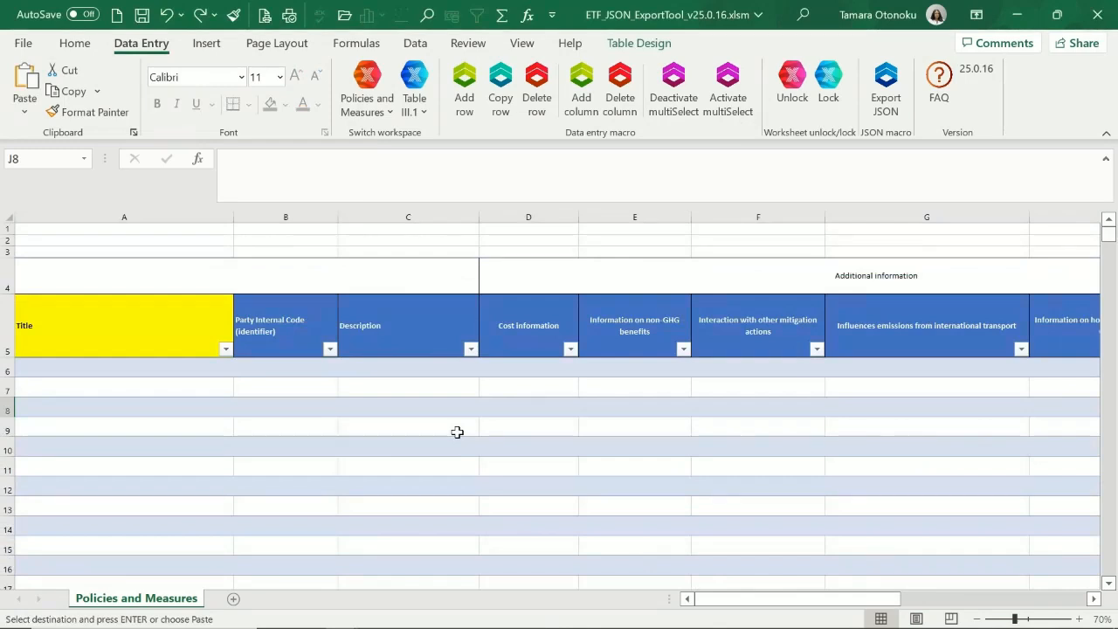
Step: Review the copied policy data in the Book2 workbook and paste it into the Policies and Measures sheet starting at cell A6
mouse_move(332, 622)
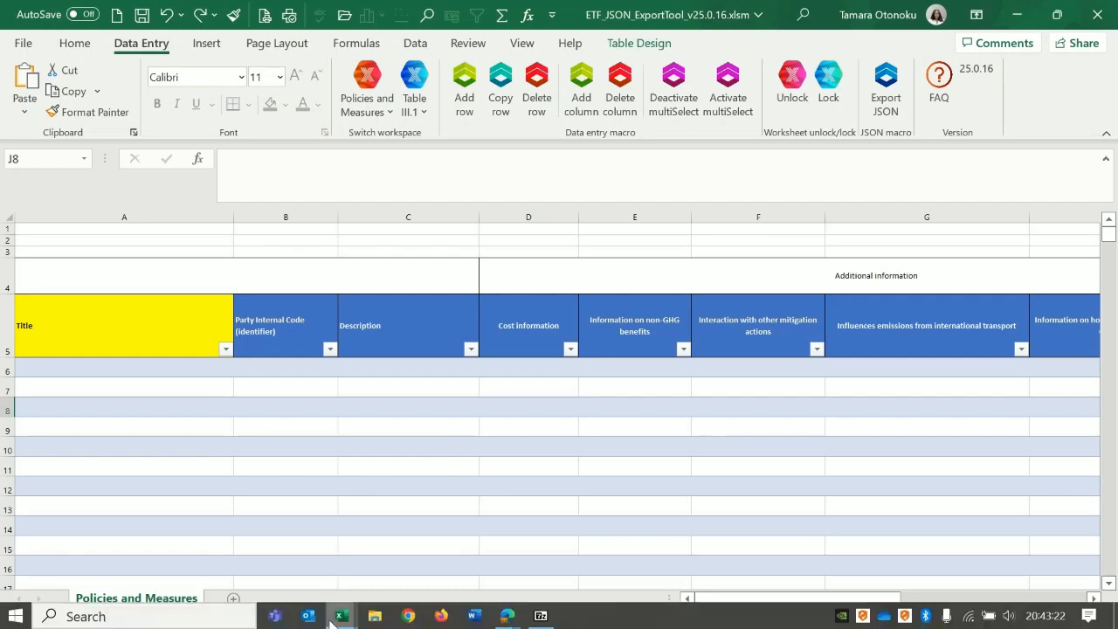
click(256, 555)
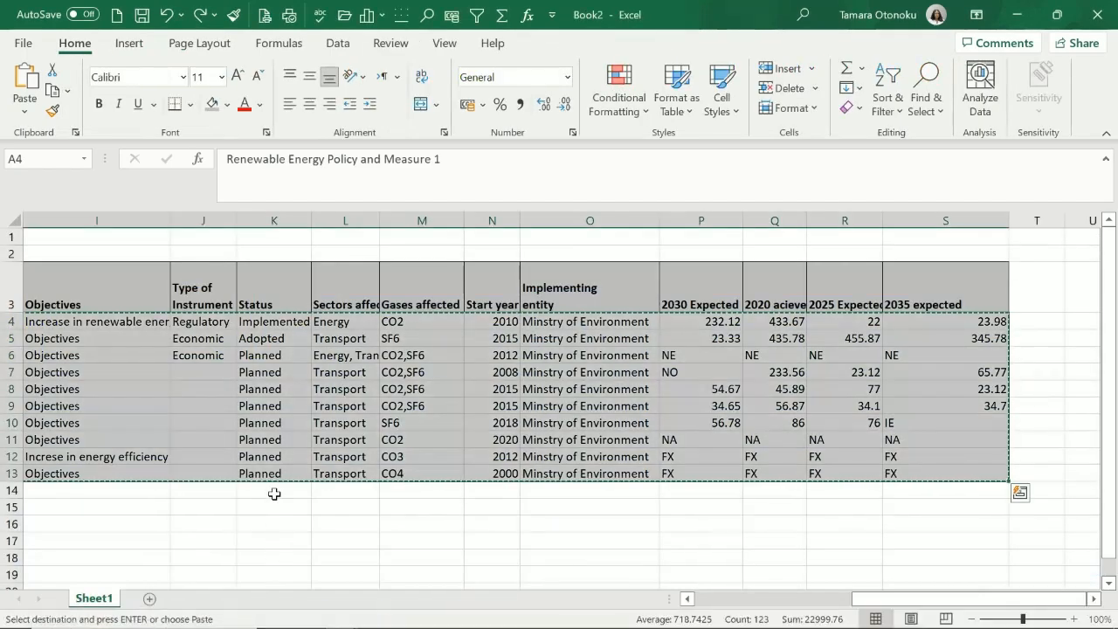
scroll(273, 493, left, 10)
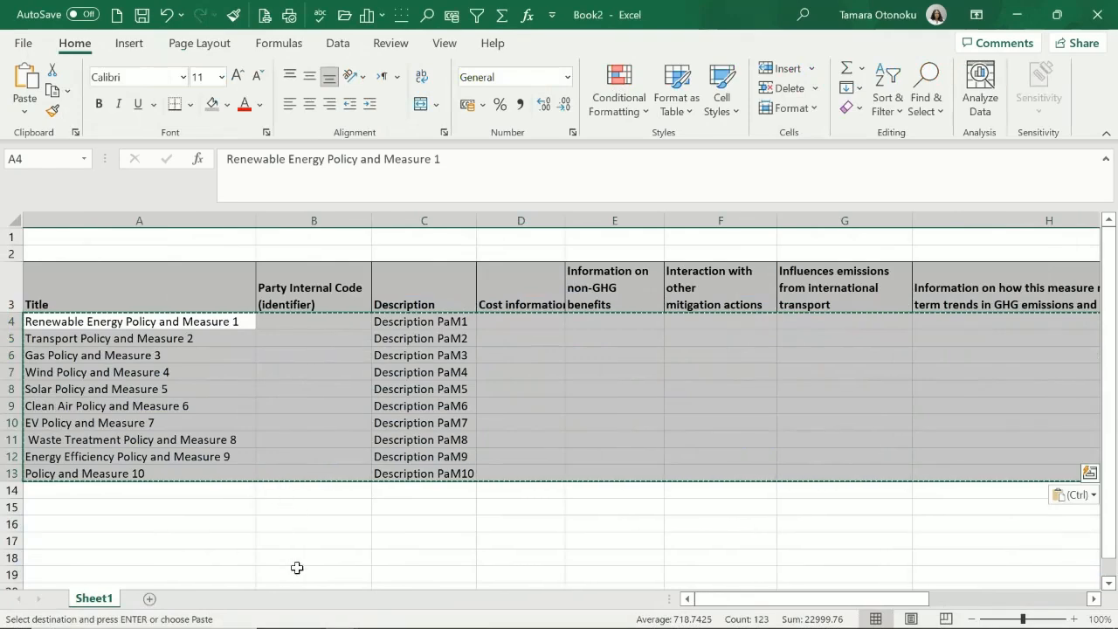
mouse_move(302, 625)
mouse_move(341, 616)
click(393, 565)
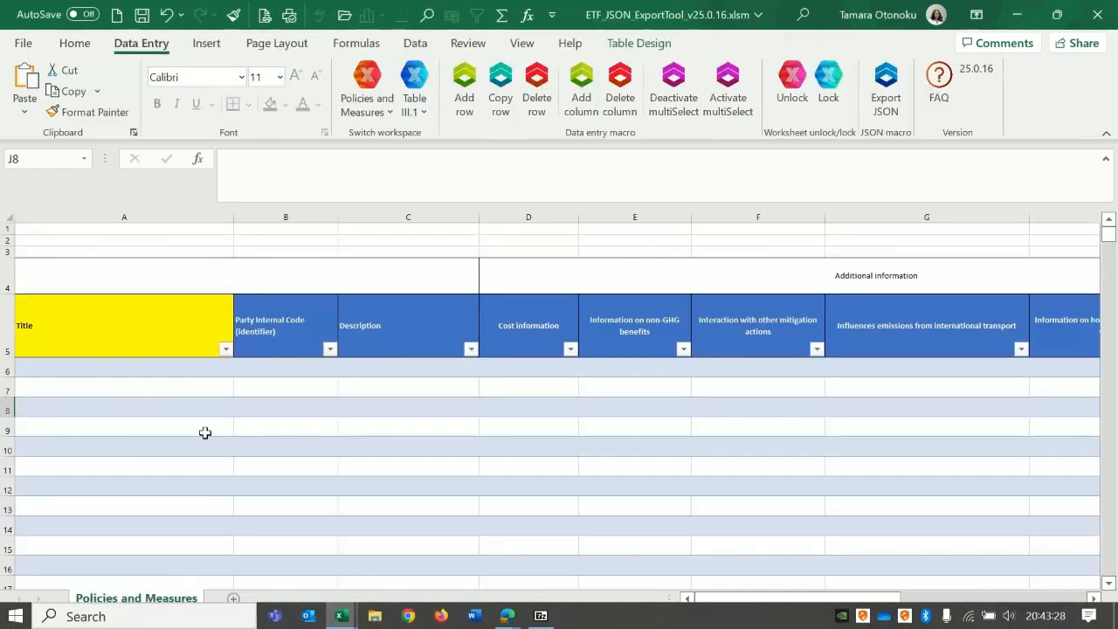
click(170, 373)
key(ctrl+v)
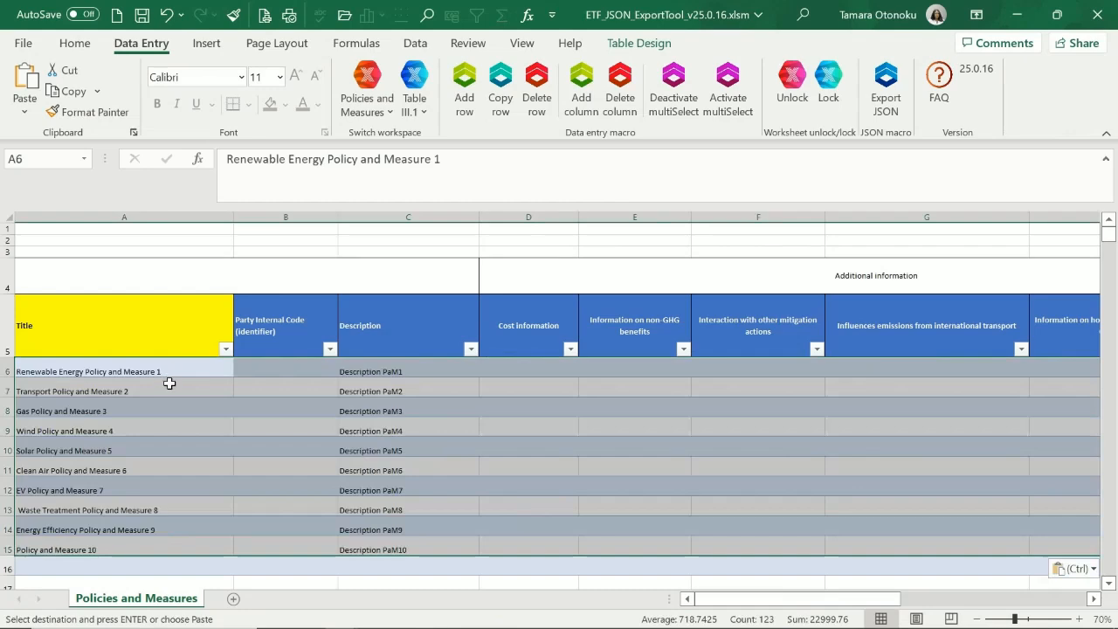
click(241, 430)
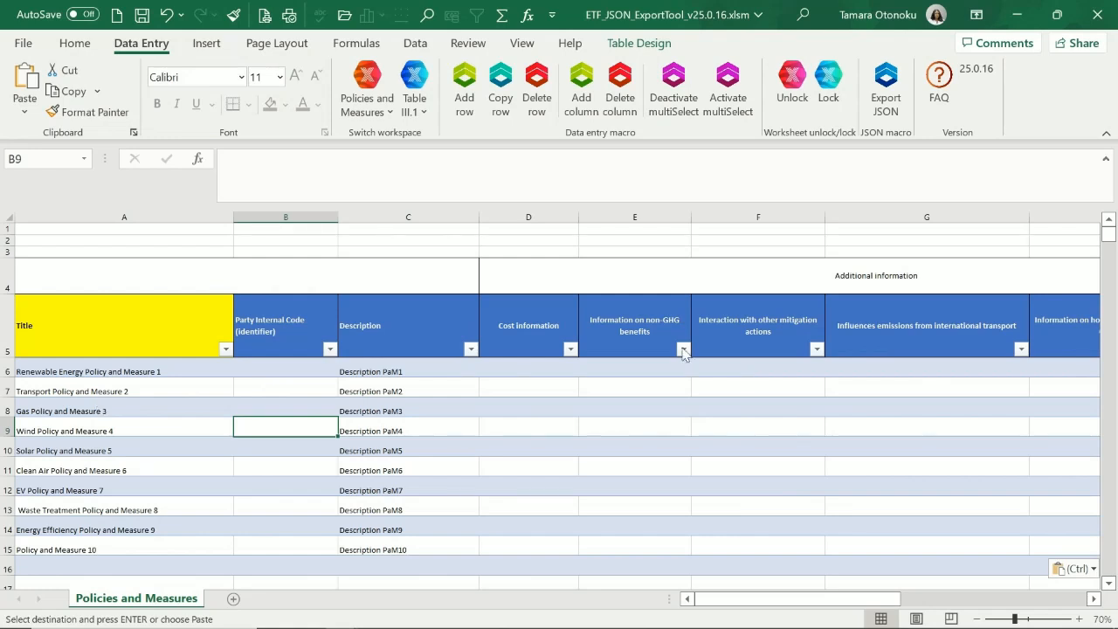
Step: Add "fiscal" as a dropdown item for the Type of Instrument column, working from cell J9
drag(753, 603, 898, 602)
click(551, 491)
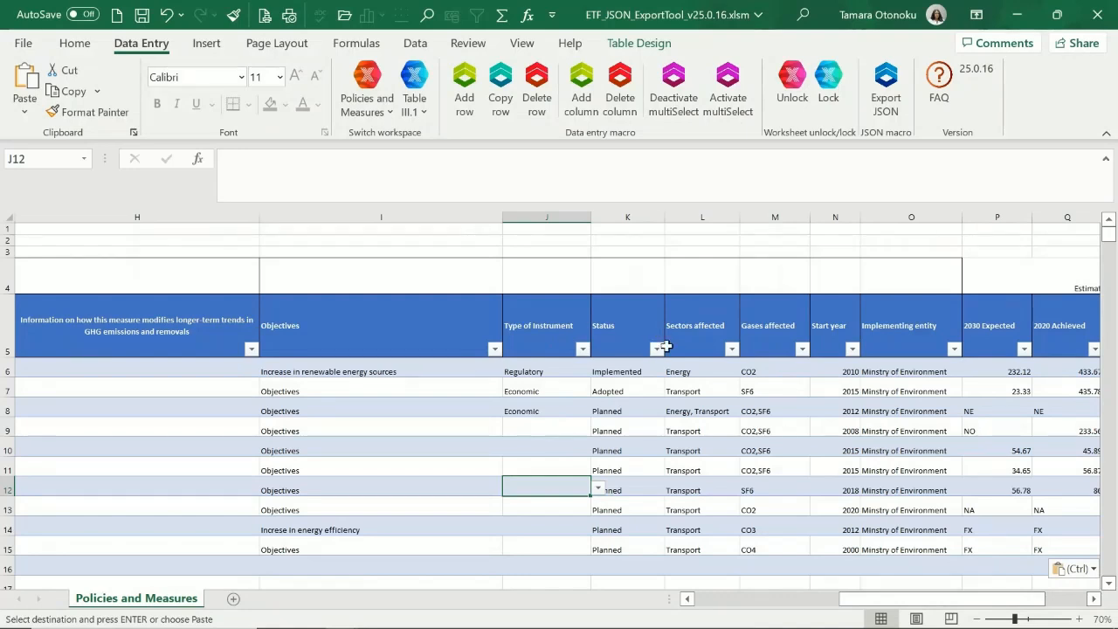
click(514, 432)
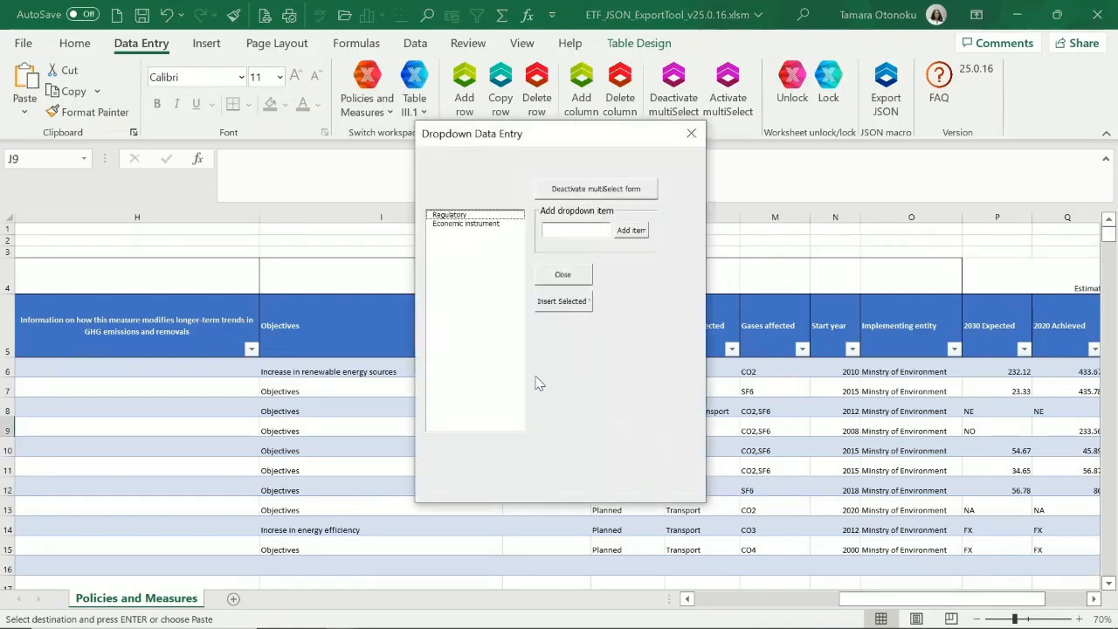
click(561, 229)
text(f)
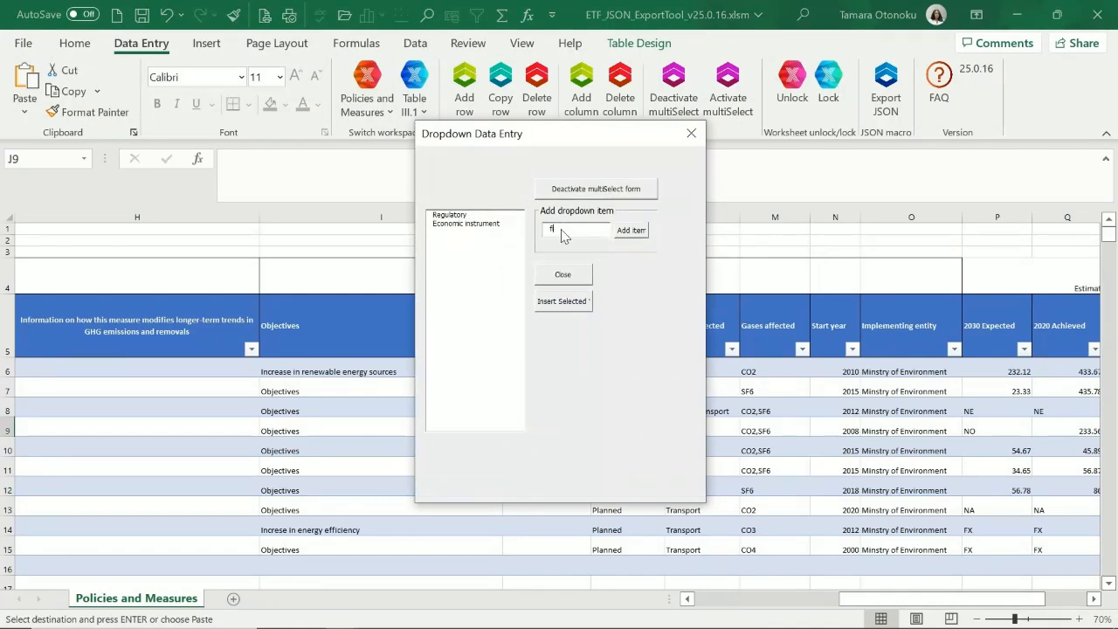
text(iscal)
click(631, 231)
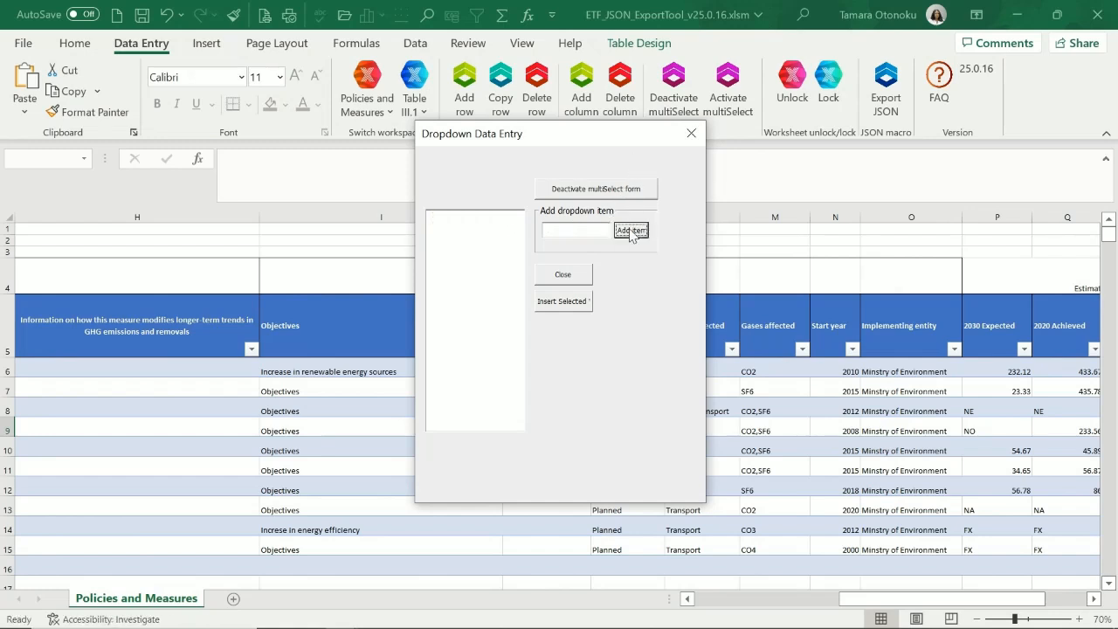
Step: Set the Type of Instrument in cell J9 to fiscal and deactivate the multi-select form
click(568, 300)
key(alt+Down)
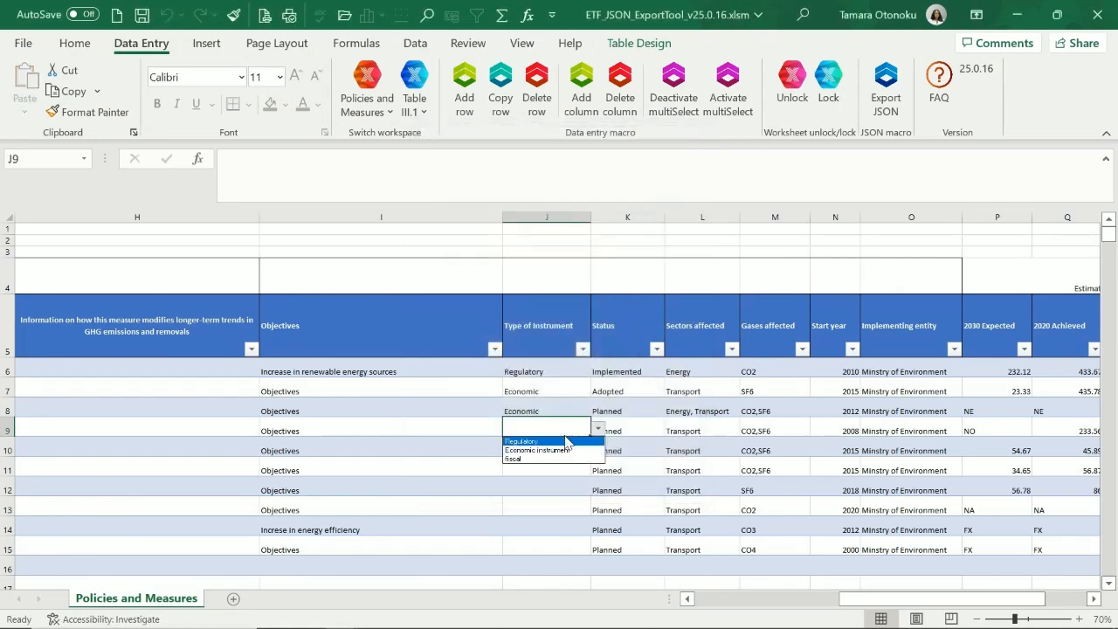
click(552, 460)
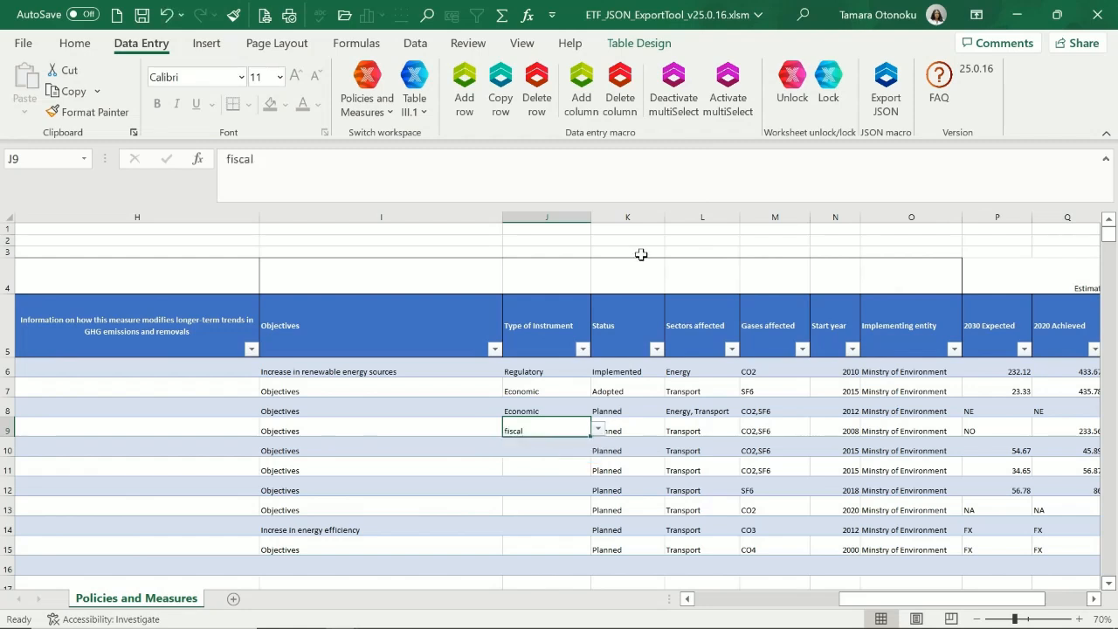
click(678, 110)
Step: Narrow the Objectives column, unlocking the worksheet for the change and locking it again when done
click(805, 106)
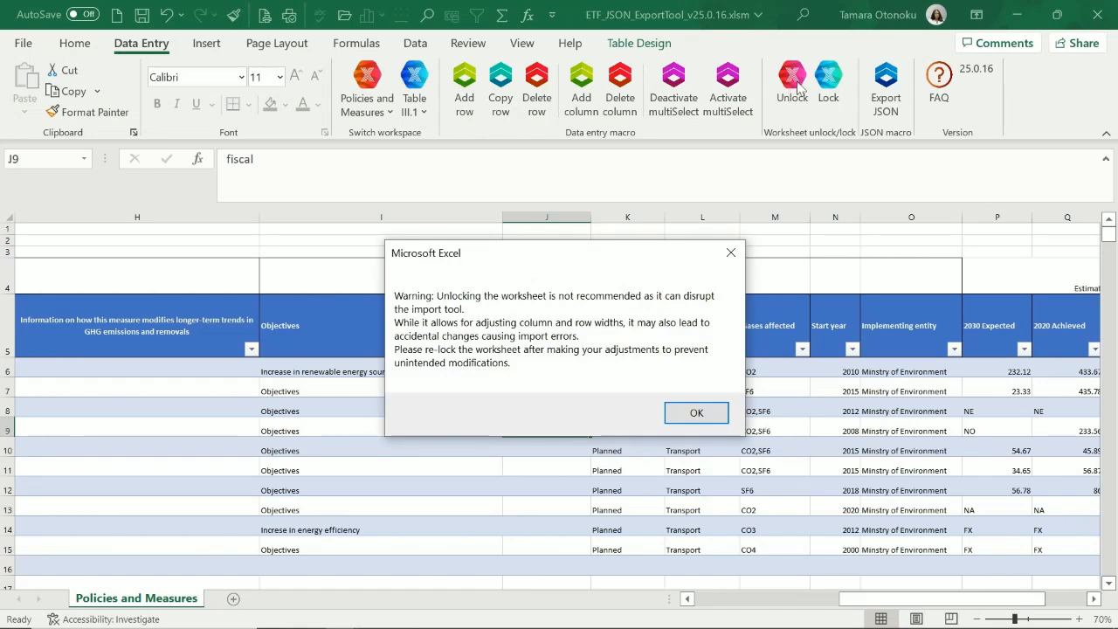
click(677, 411)
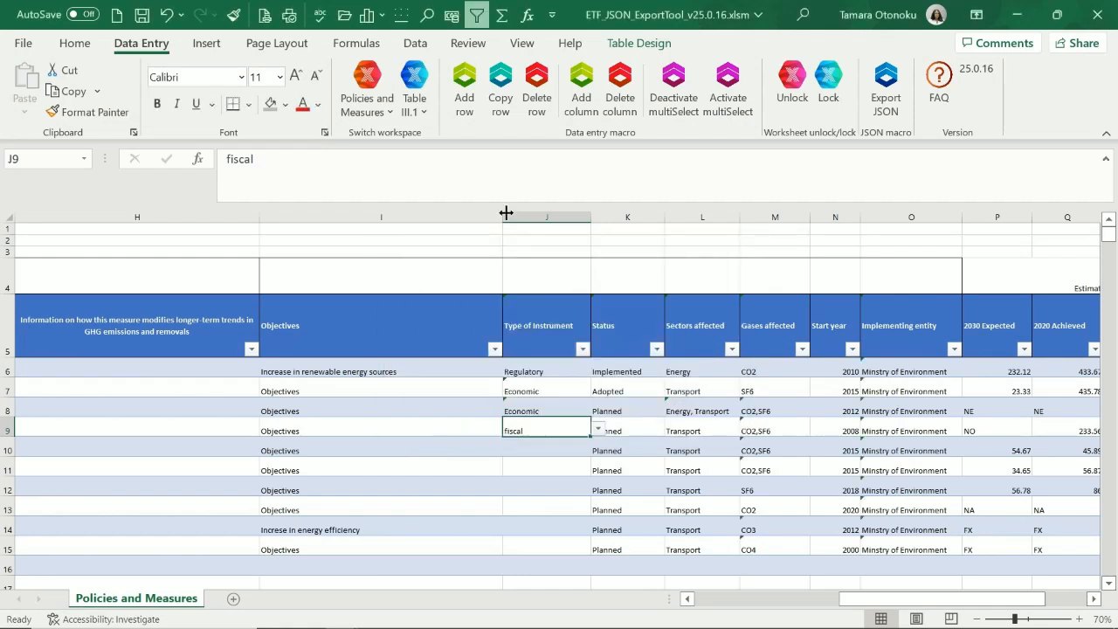
drag(506, 213, 477, 215)
drag(478, 215, 452, 217)
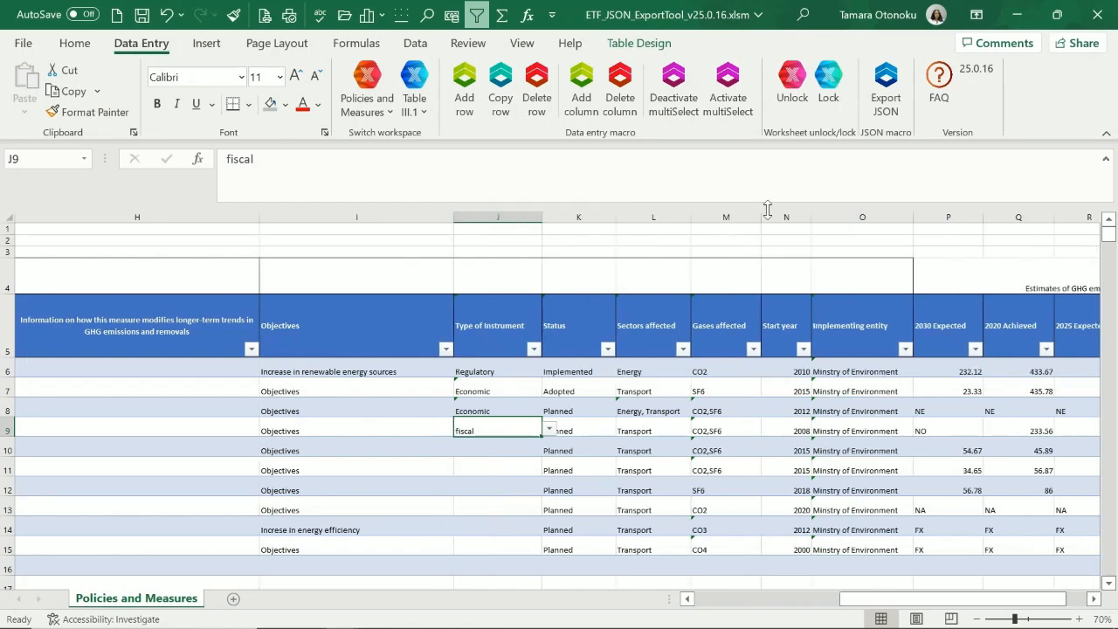
click(834, 98)
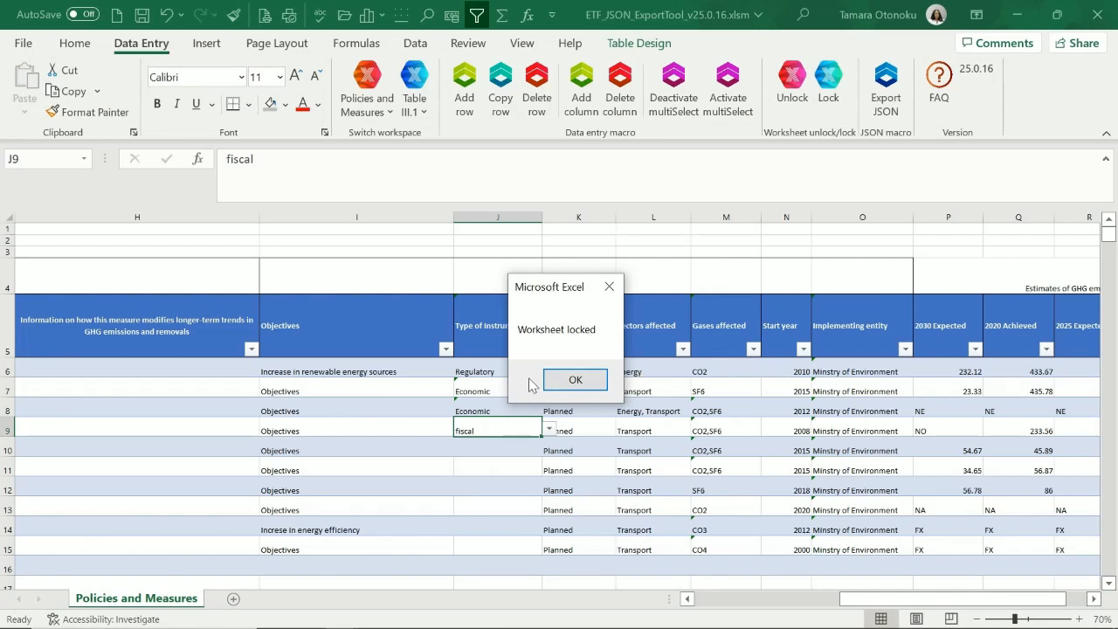
click(579, 374)
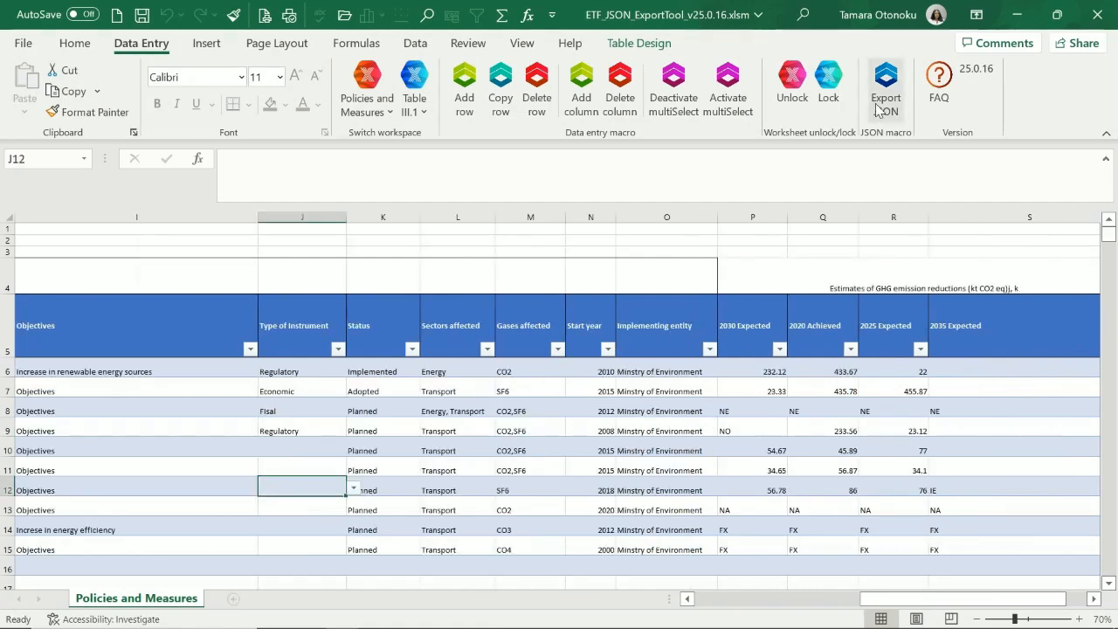
Step: Export the sheet as JSON to the Downloads folder with country code XYZ, submission year 2025 and file name "CTF-NDC_exportData_XYZ_Policies and Measures"
click(884, 101)
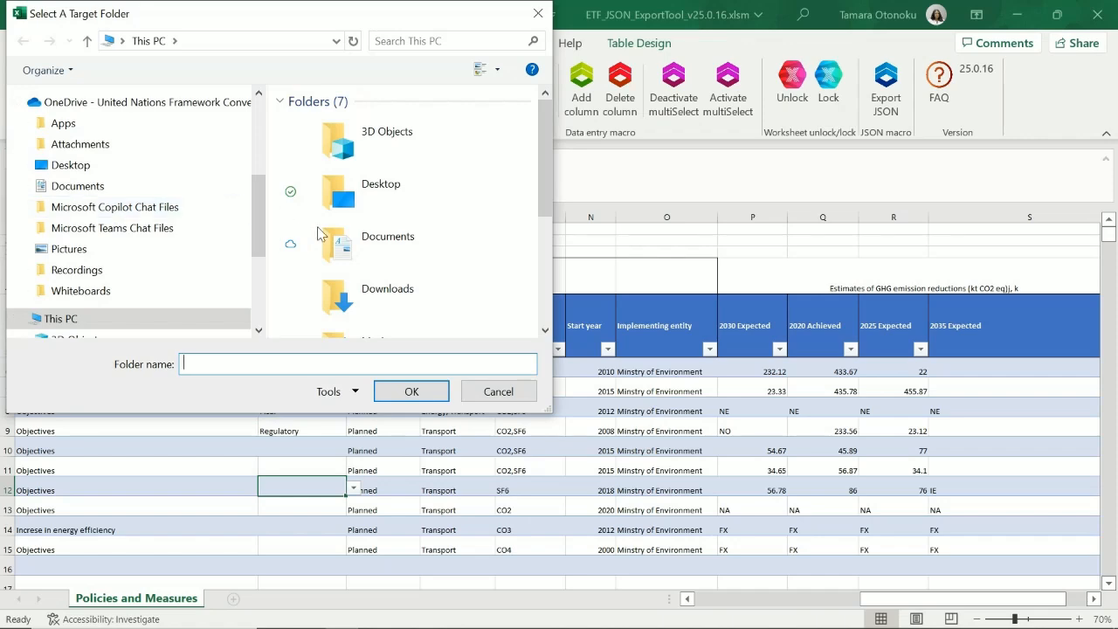
click(414, 303)
click(400, 392)
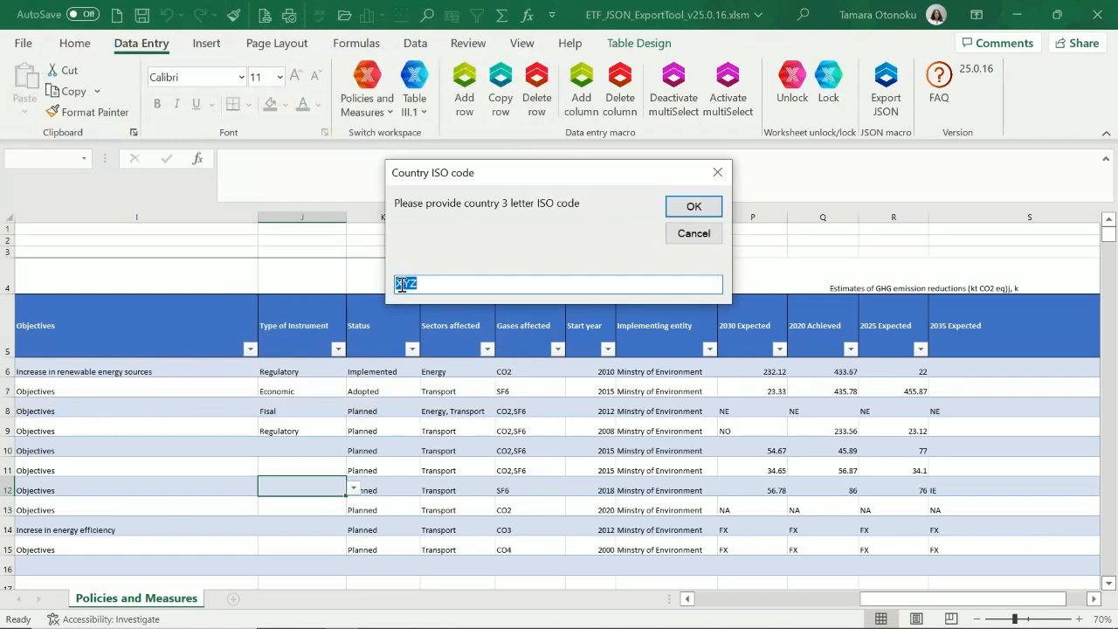
click(681, 207)
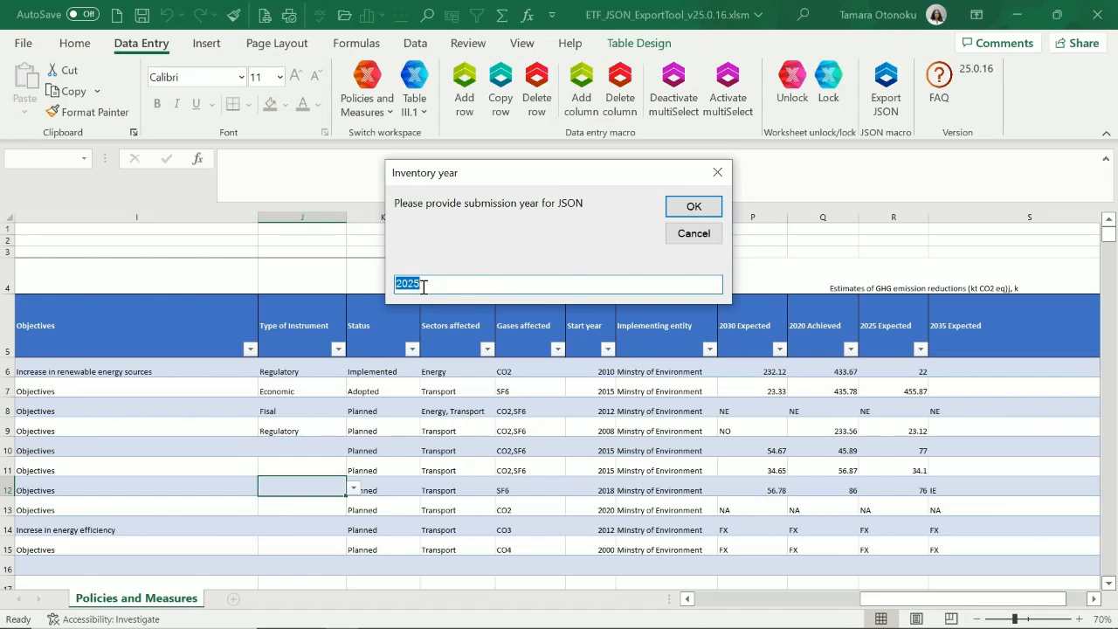
click(692, 210)
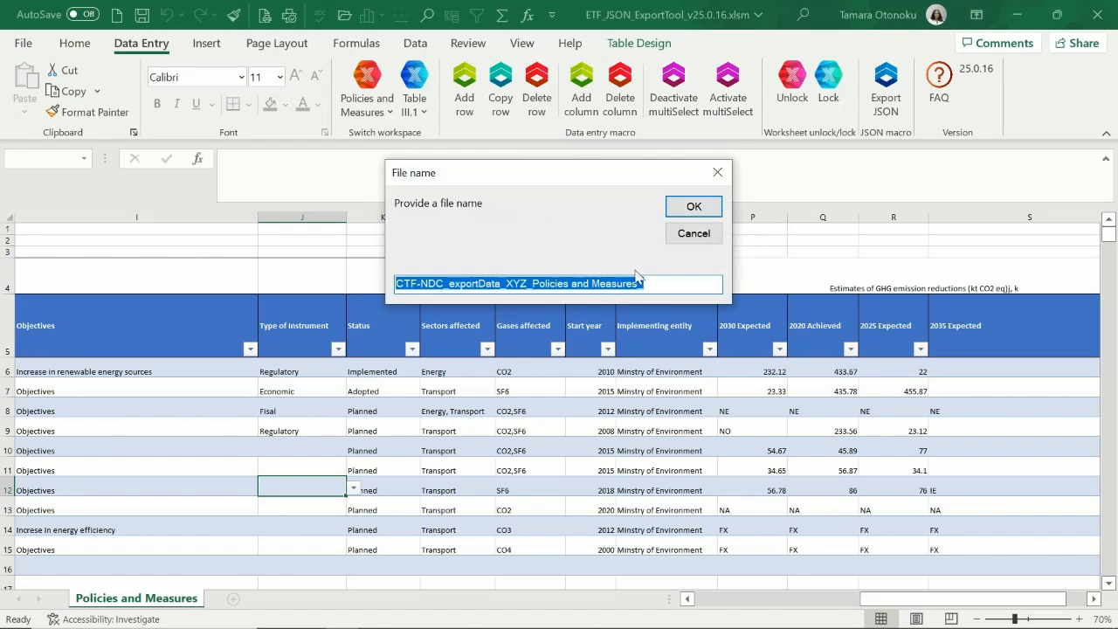
click(684, 205)
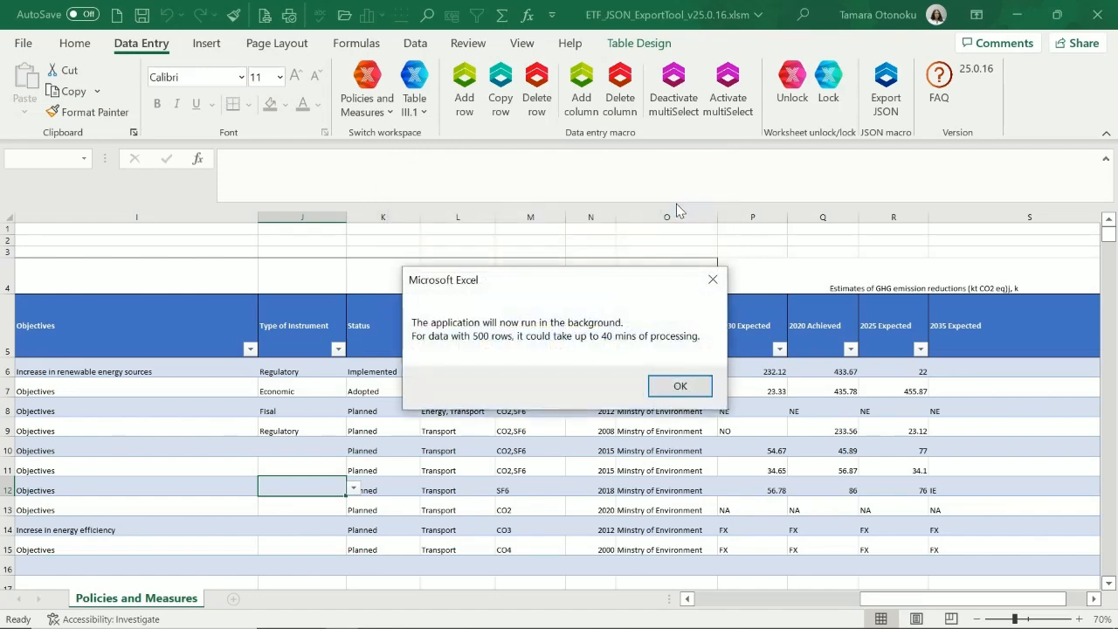